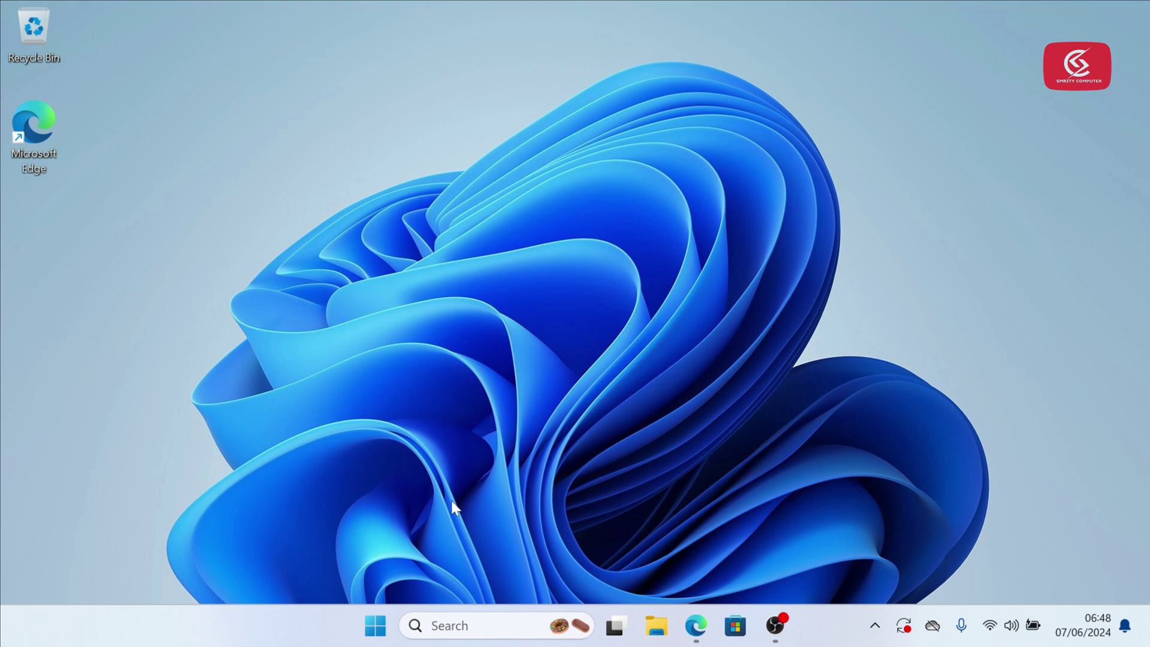
- Launch Device Manager from the Quick Link menu and expand Bluetooth to show its four devices
right_click(377, 629)
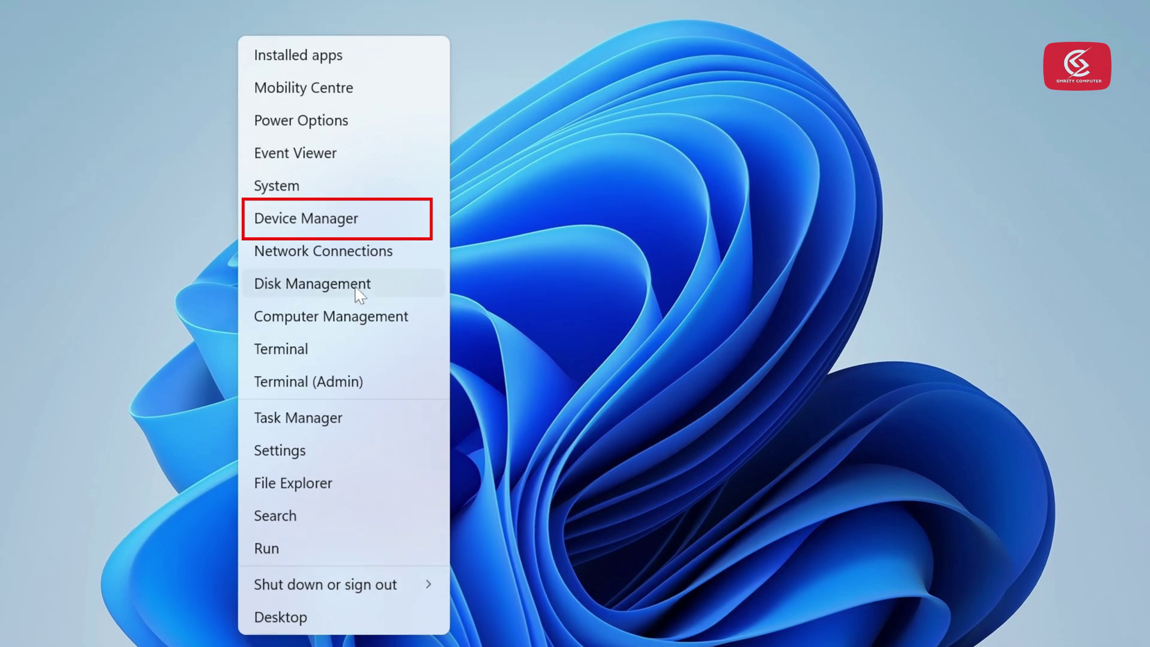
left_click(356, 221)
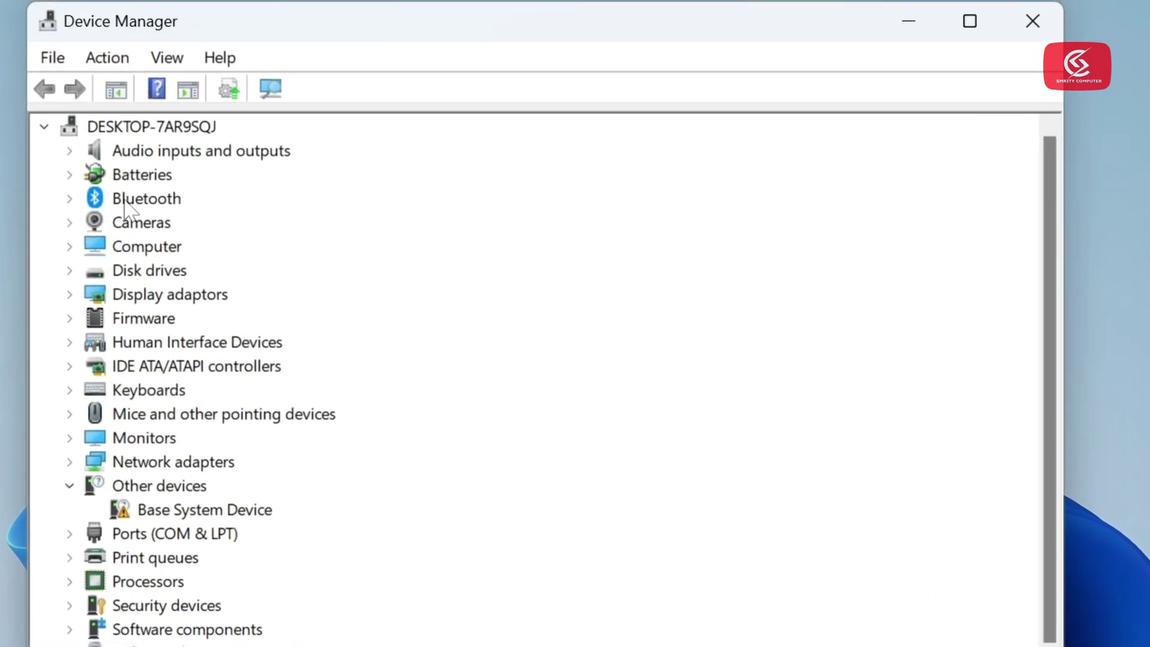
left_click(153, 206)
- Search automatically for an updated driver for the RFCOMM Bluetooth device via its properties
double_click(153, 207)
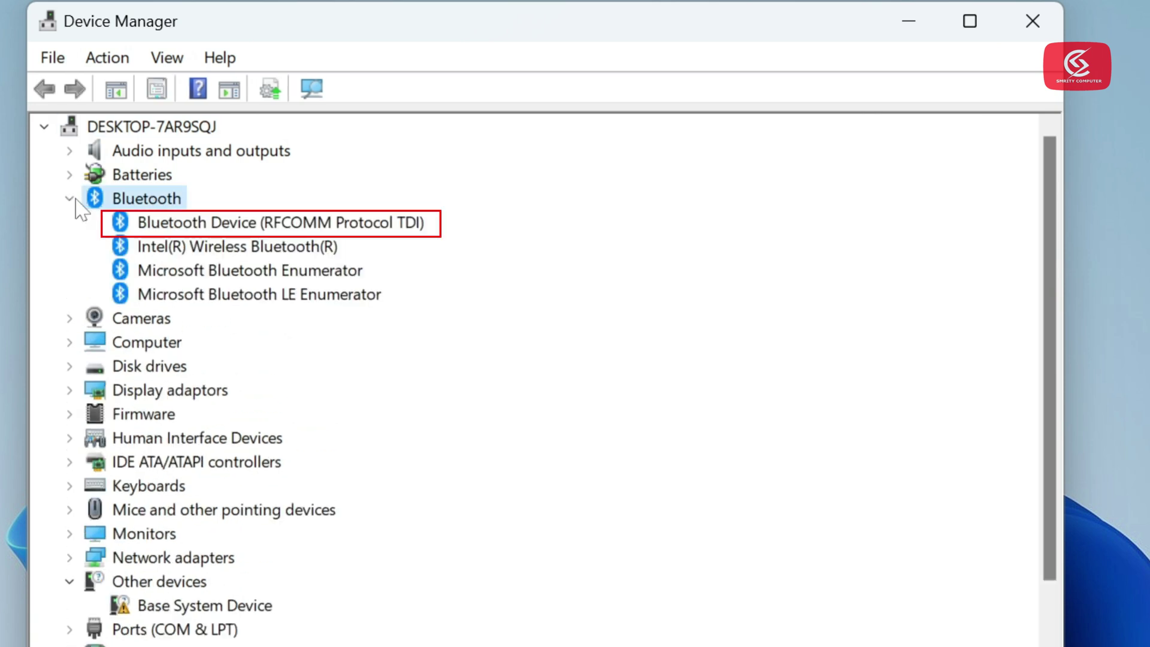
right_click(164, 227)
left_click(249, 382)
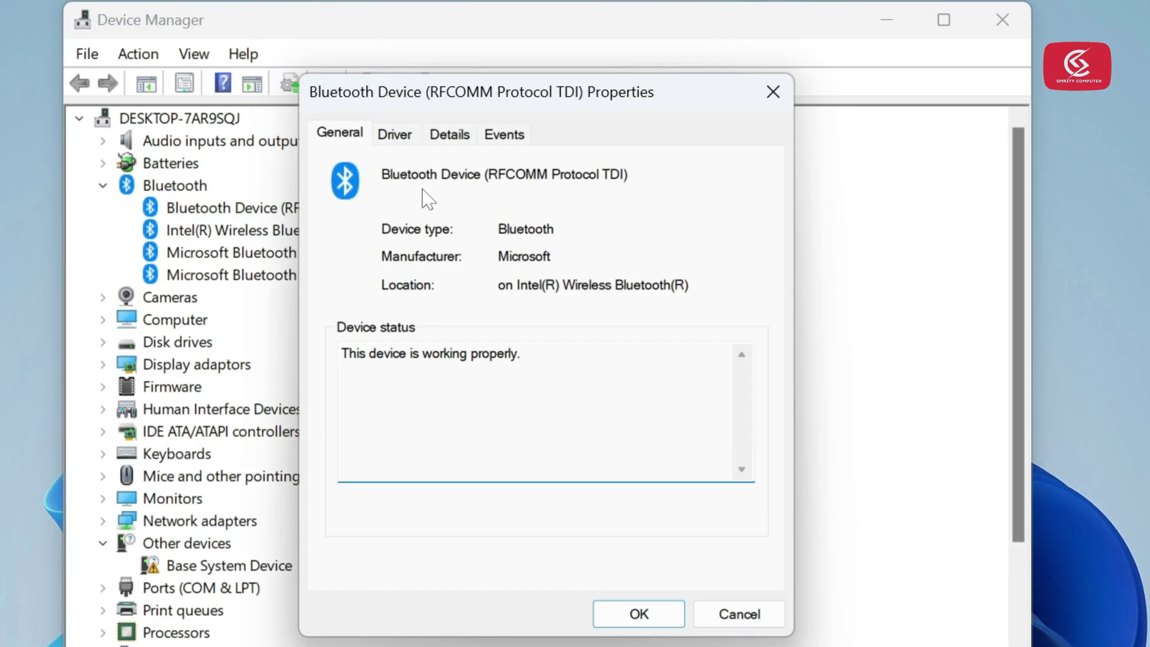
left_click(412, 134)
left_click(396, 393)
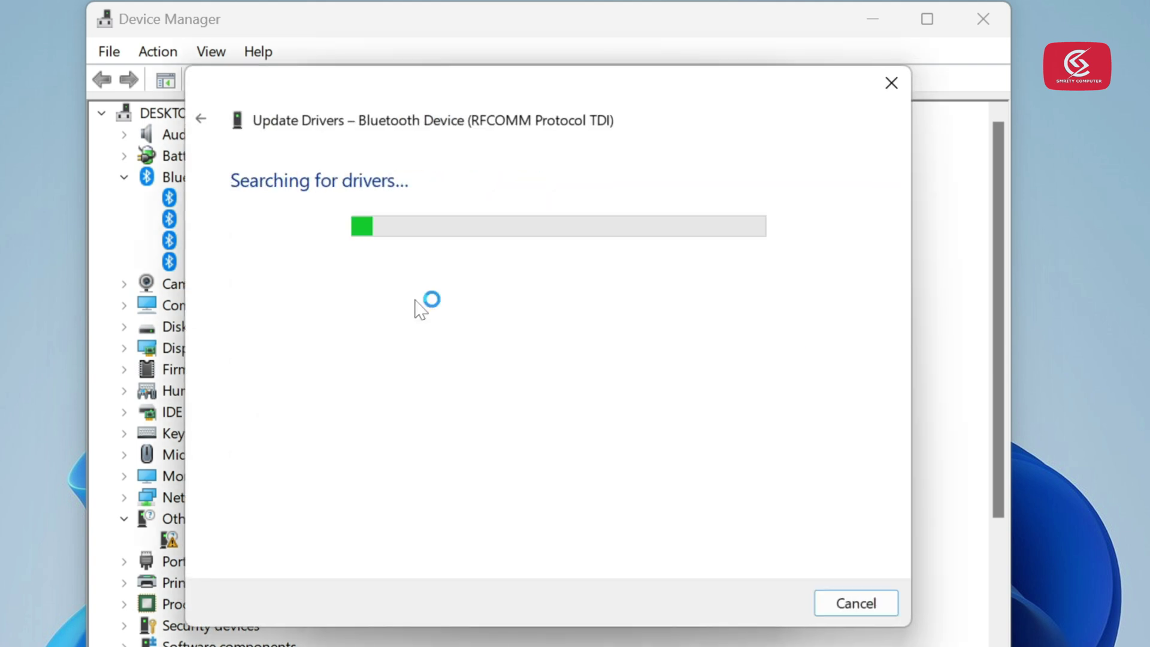
left_click(417, 297)
left_click(857, 603)
left_click(629, 585)
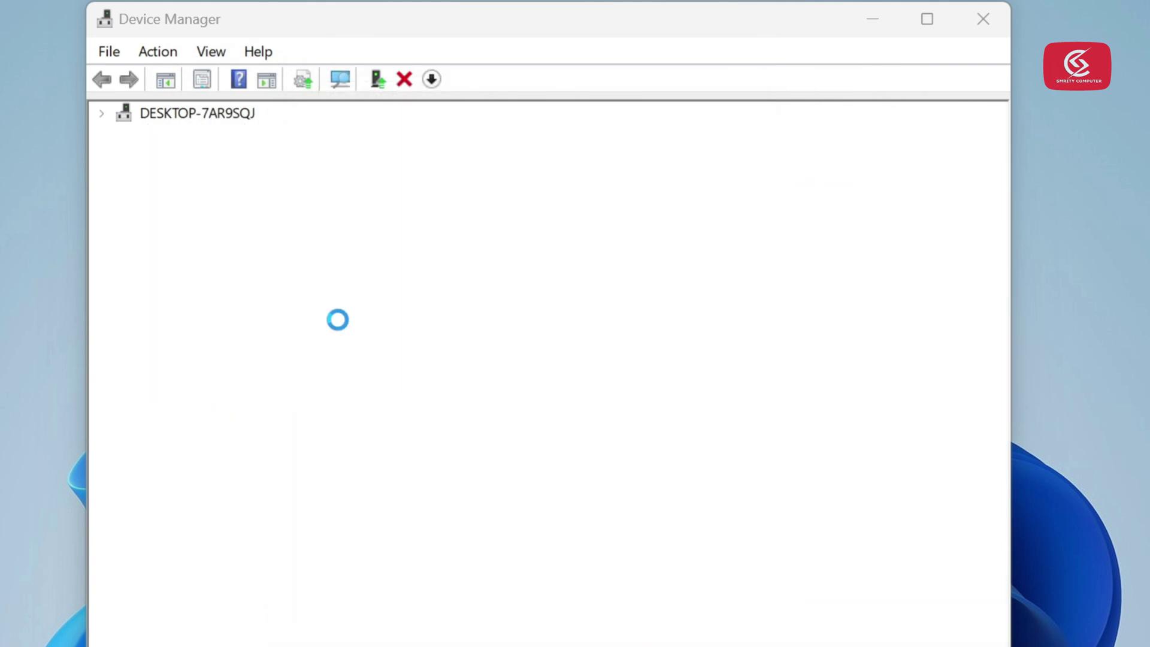
- Search automatically for driver updates for Intel Wireless Bluetooth and Microsoft Bluetooth Enumerator
right_click(263, 220)
left_click(305, 236)
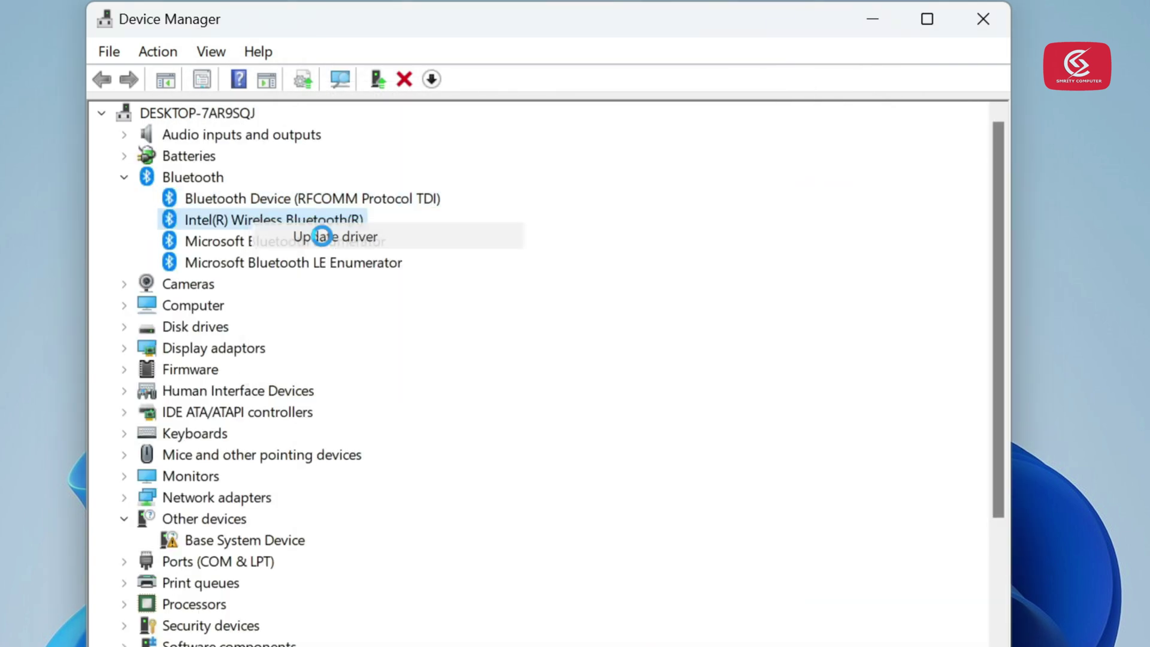
left_click(424, 339)
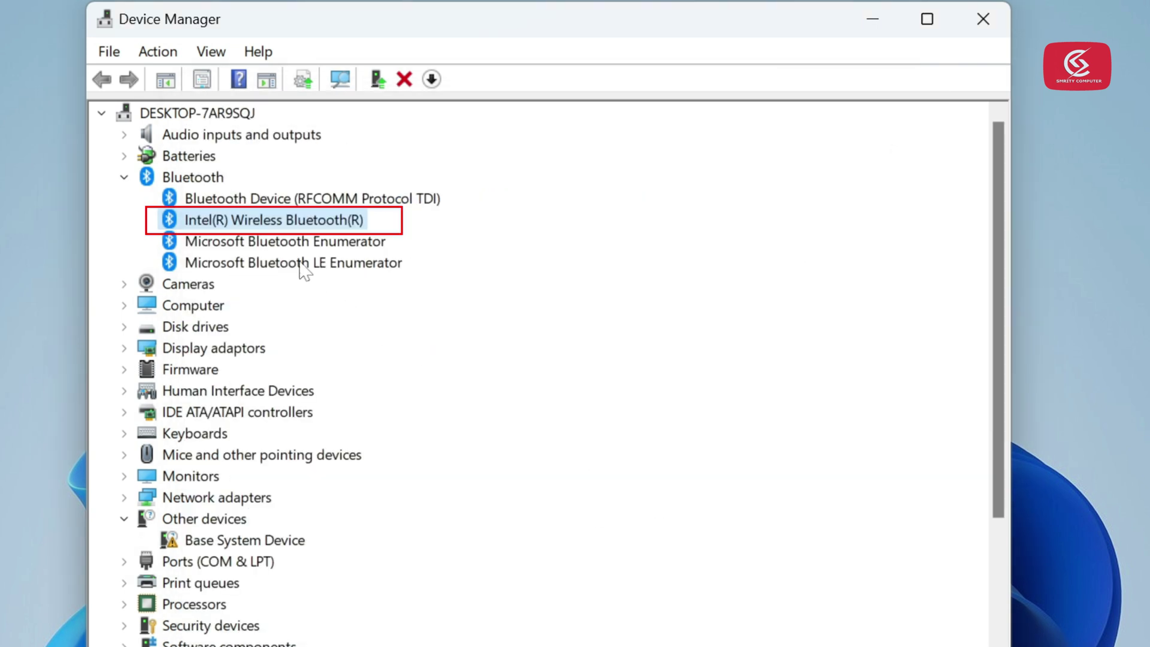
right_click(296, 241)
left_click(378, 272)
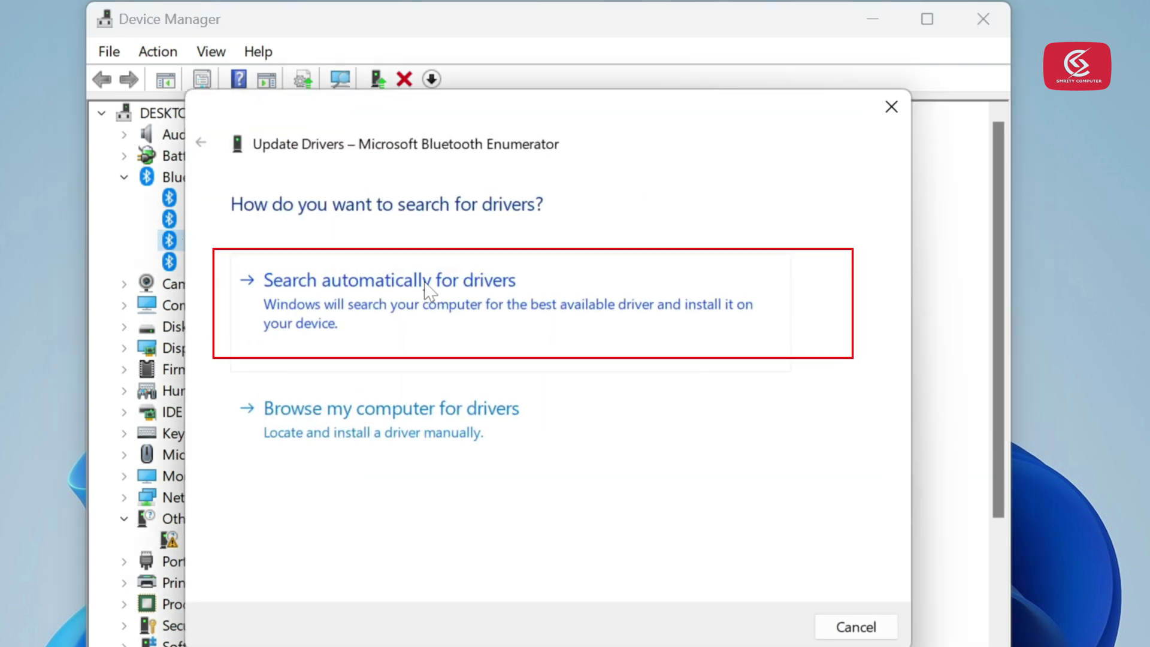
left_click(431, 302)
- Search automatically for a driver update for Microsoft Bluetooth LE Enumerator and dismiss the result
right_click(326, 273)
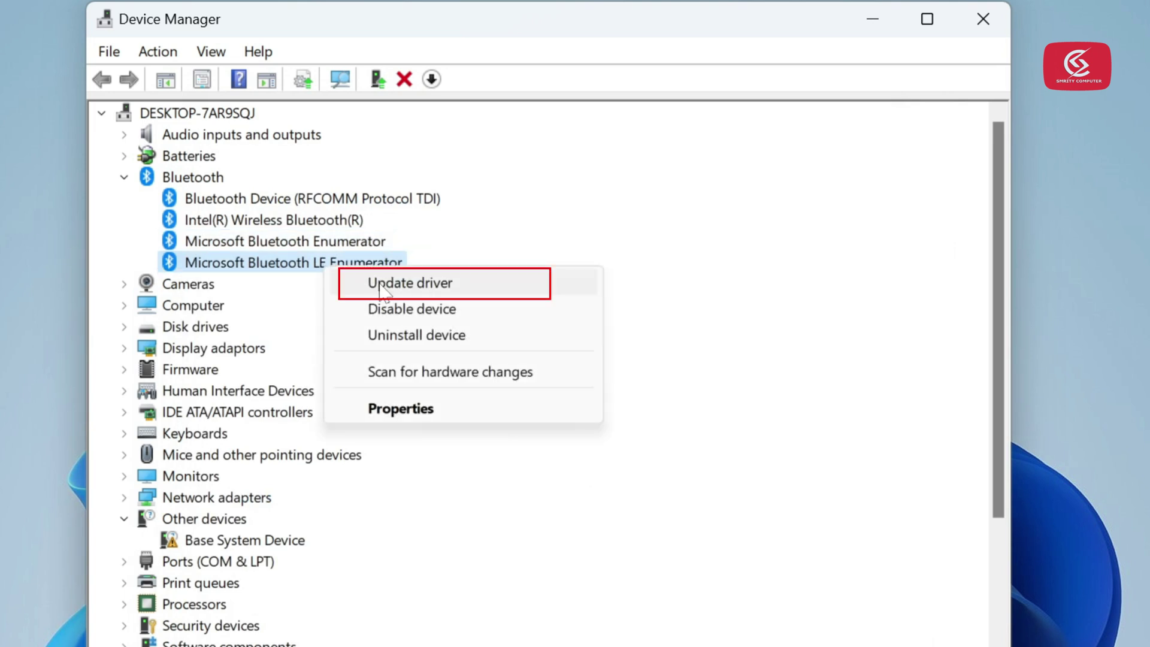
left_click(379, 282)
left_click(453, 303)
left_click(851, 627)
- Close Device Manager and launch Services through Windows search
left_click(983, 18)
left_click(475, 625)
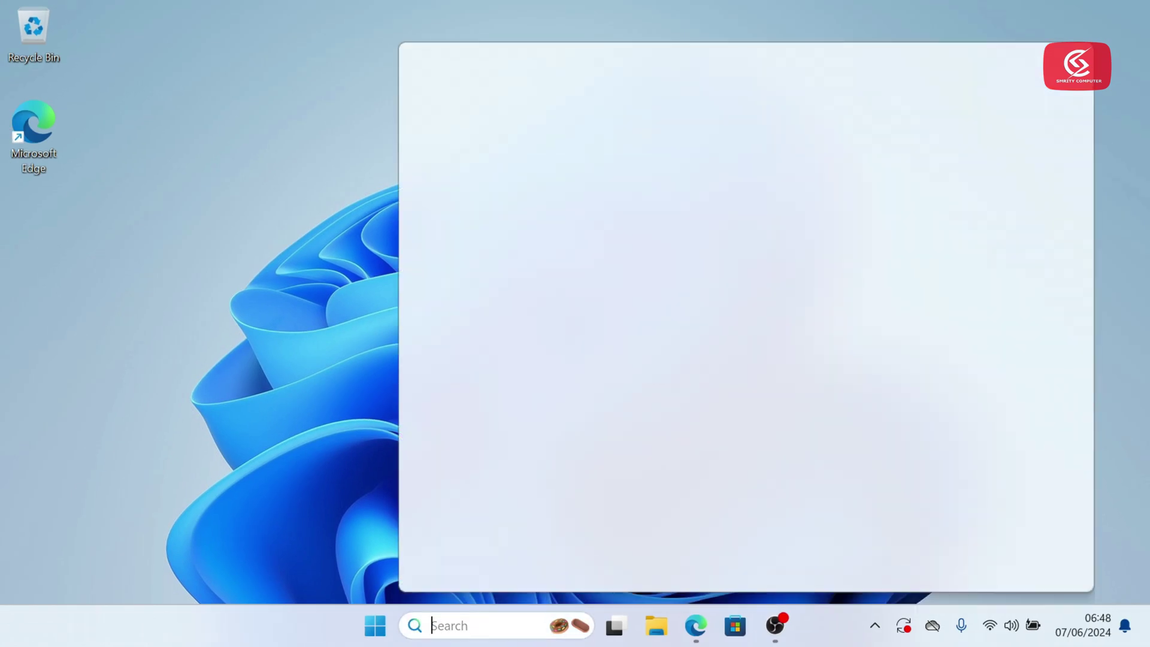
type("servi")
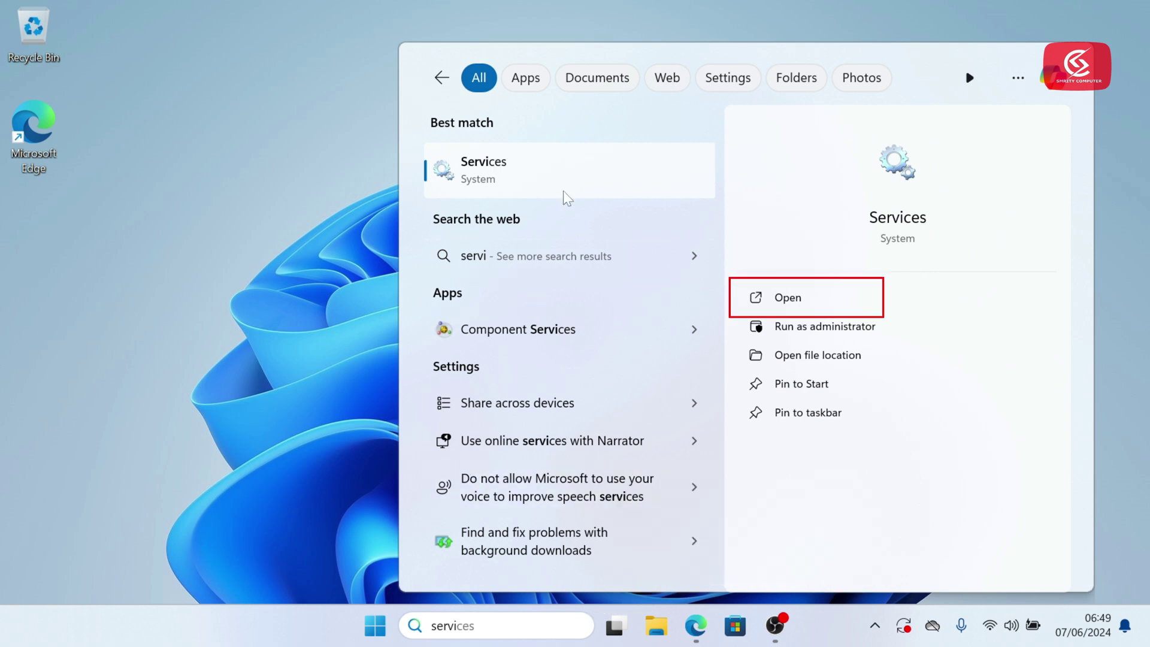
left_click(780, 297)
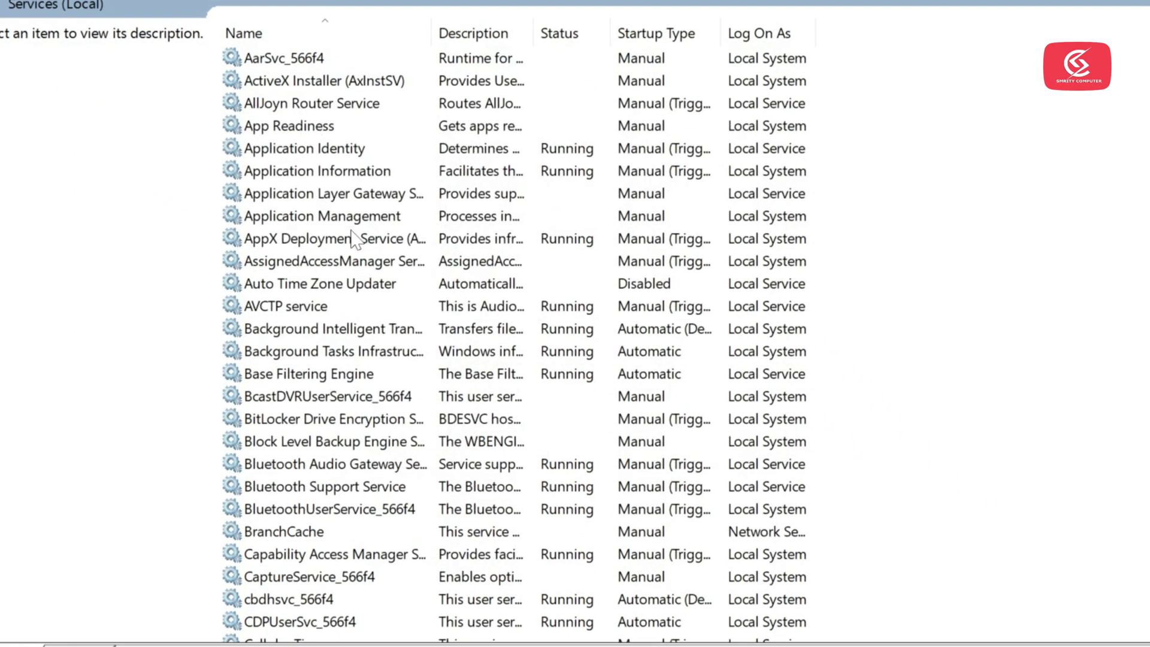
- Move down the services list past AppX Deployment and BITS to Bluetooth Audio Gateway Service
left_click(355, 238)
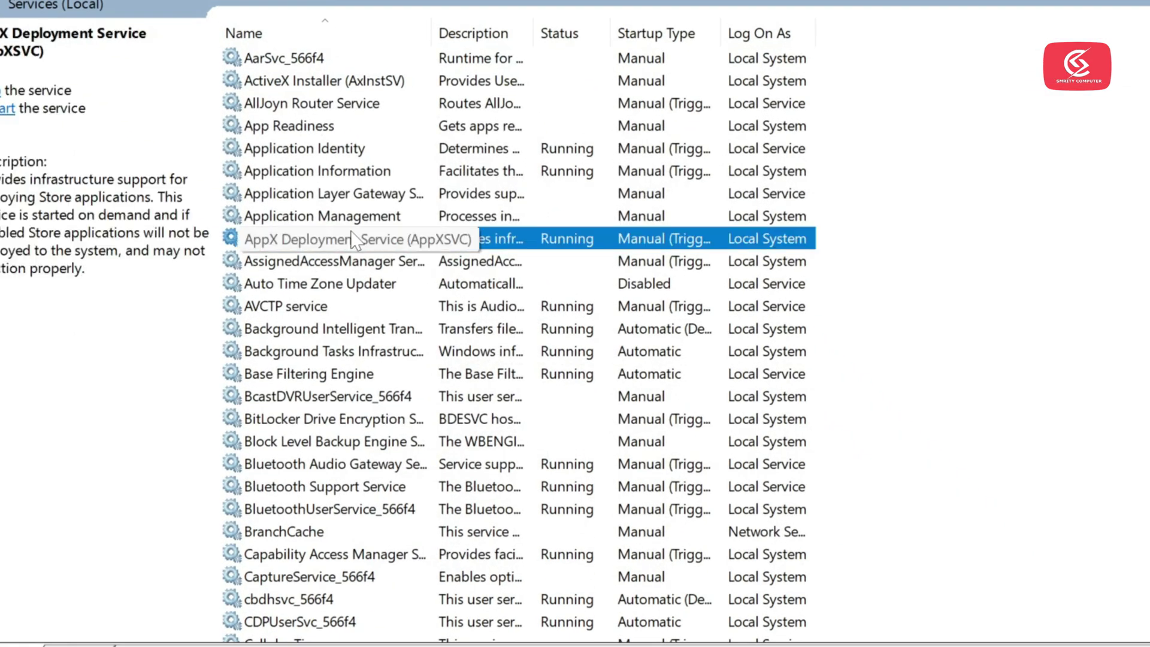
left_click(359, 328)
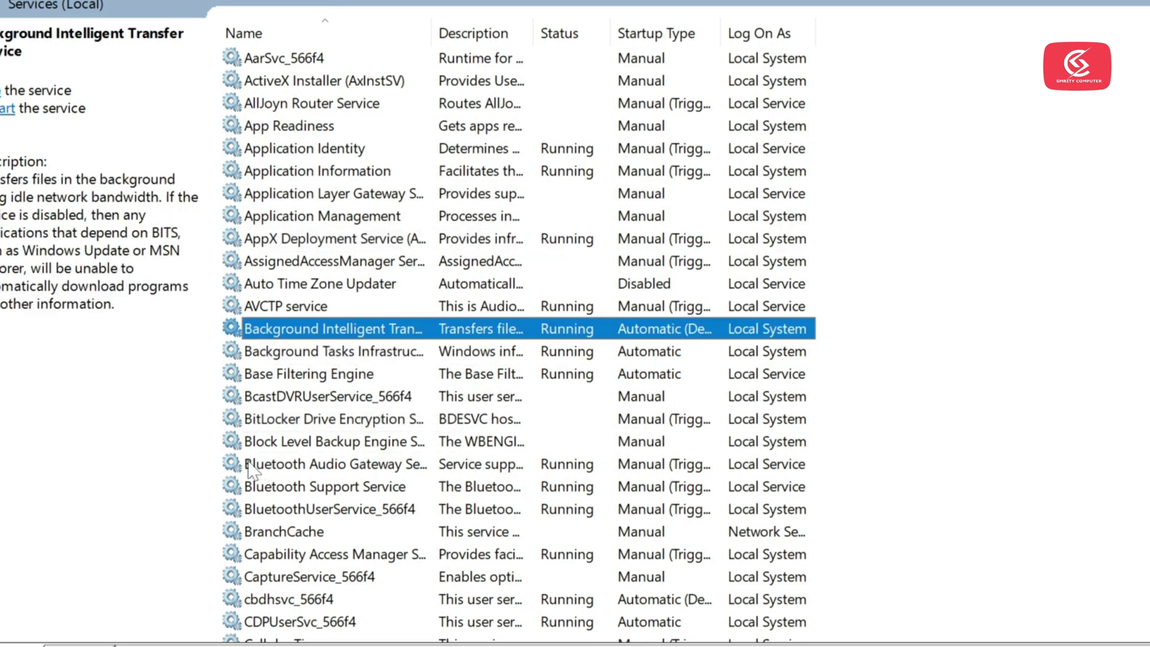
left_click(305, 467)
scroll(384, 442, "down", 2)
scroll(385, 418, "down", 1)
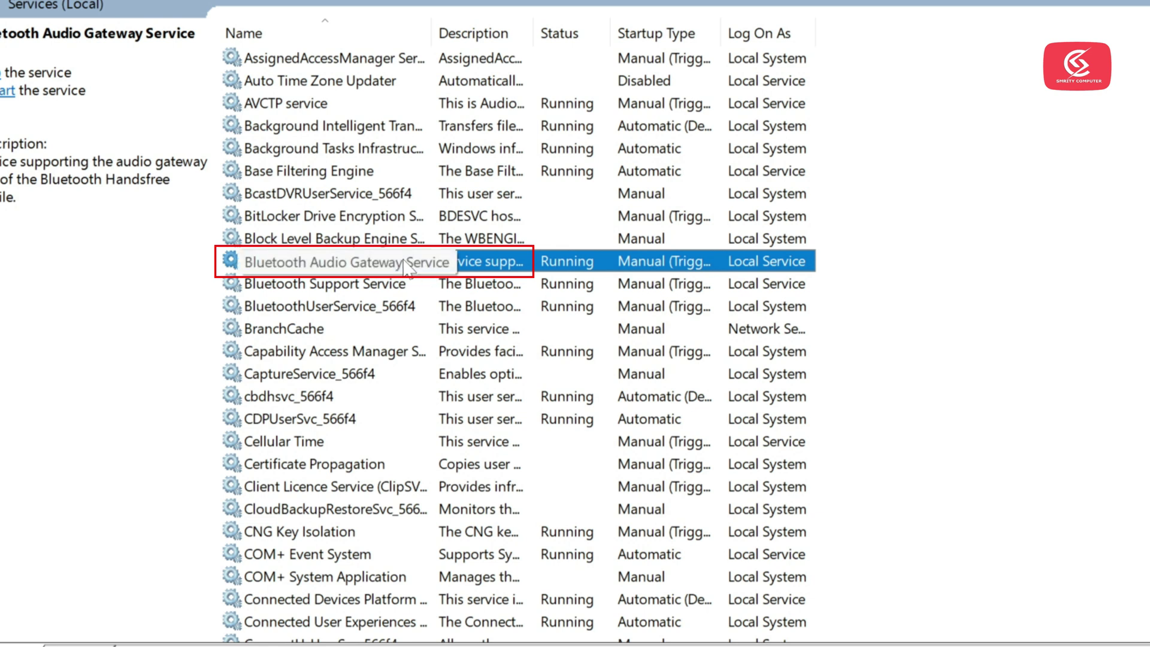
- Change Bluetooth Audio Gateway Service's startup type to Automatic (Delayed Start) and apply it
right_click(442, 261)
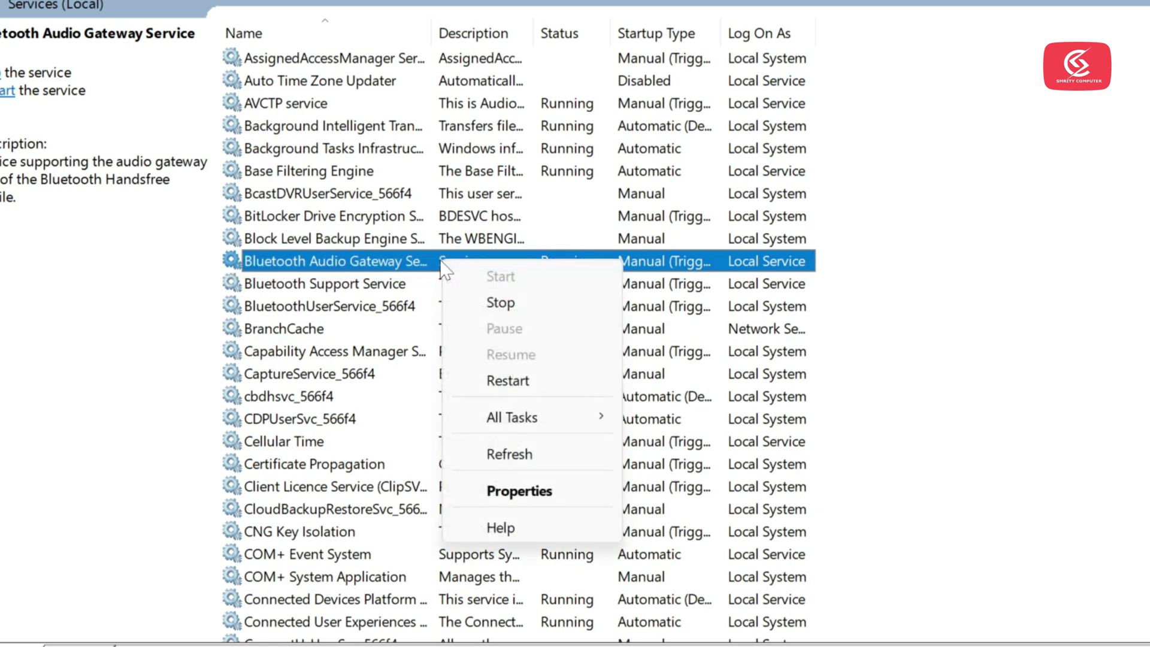
left_click(510, 496)
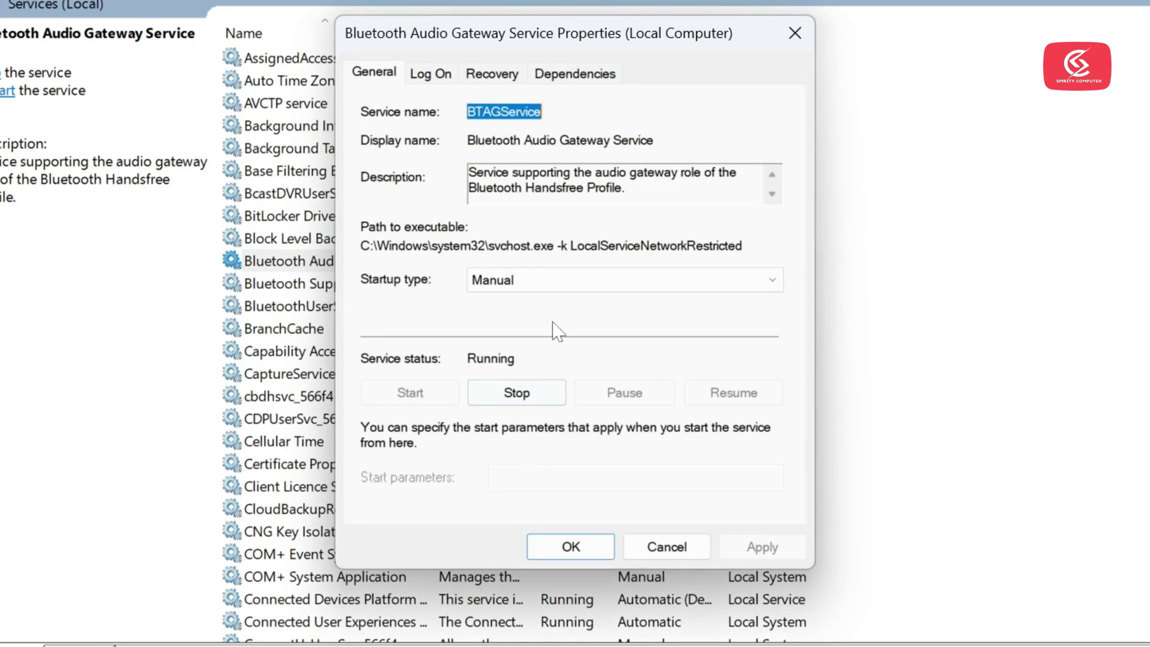
left_click_drag(539, 45, 787, 41)
left_click(770, 285)
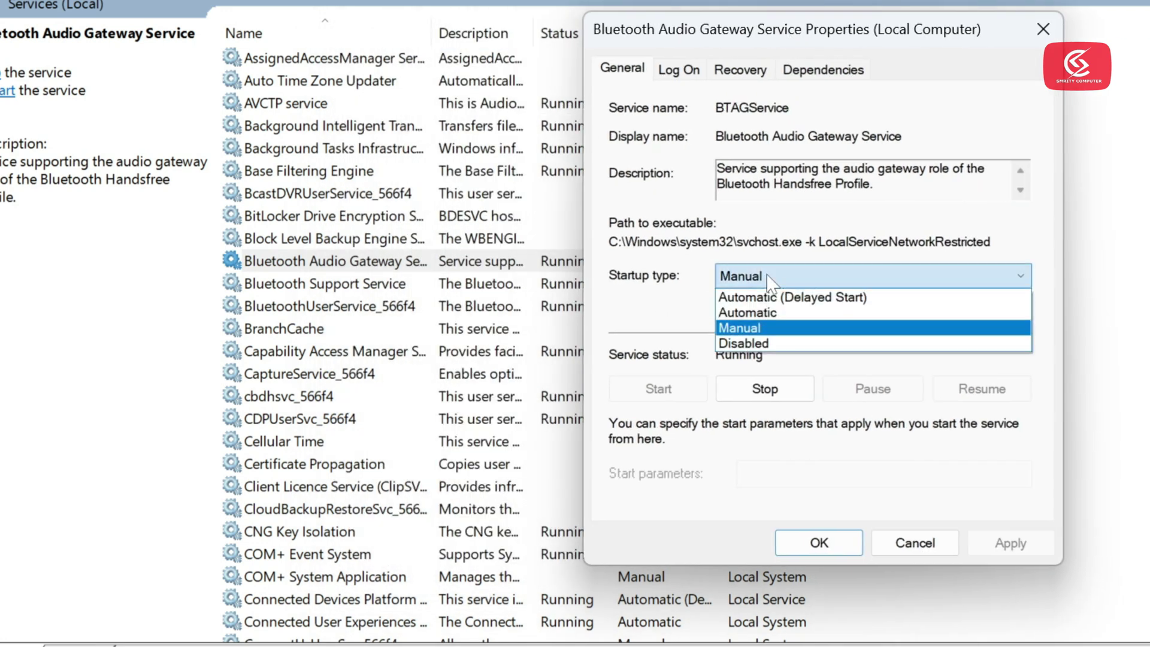
left_click(771, 298)
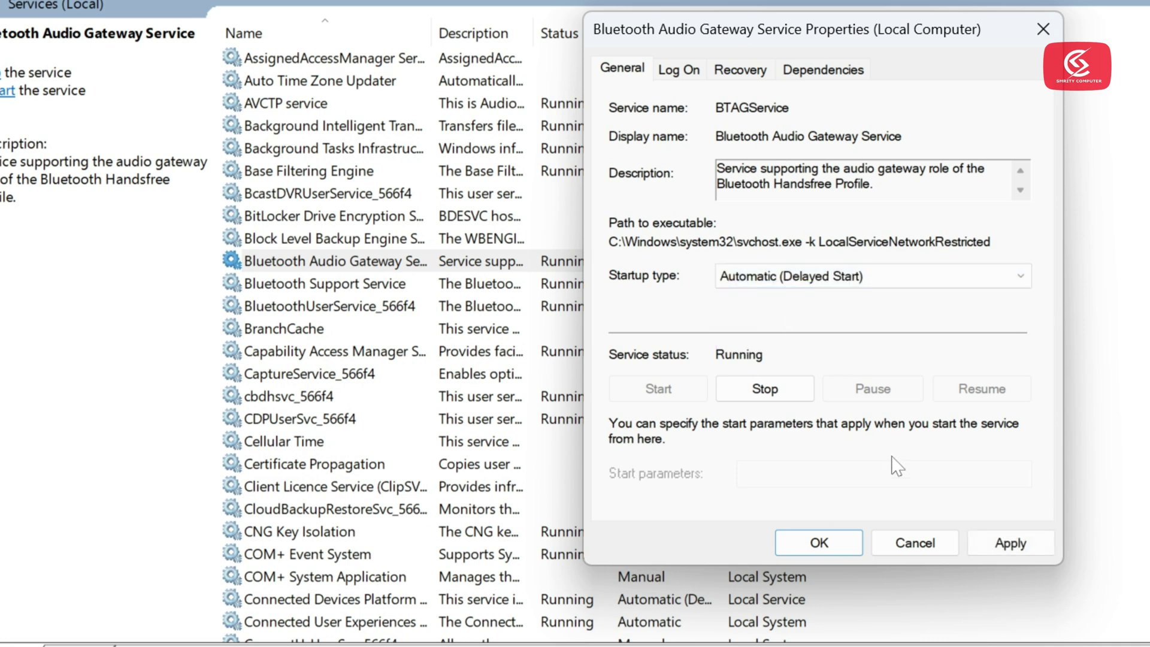
left_click(978, 543)
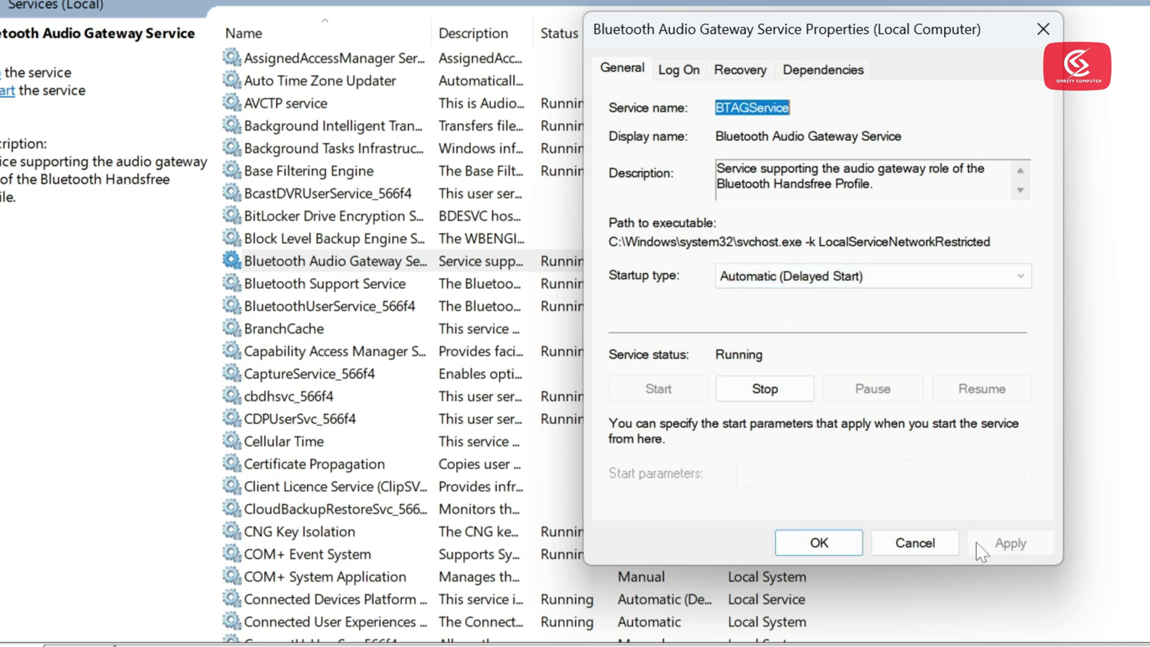
left_click(832, 543)
- Change Bluetooth Support Service's startup type to Automatic and confirm it
left_click(370, 290)
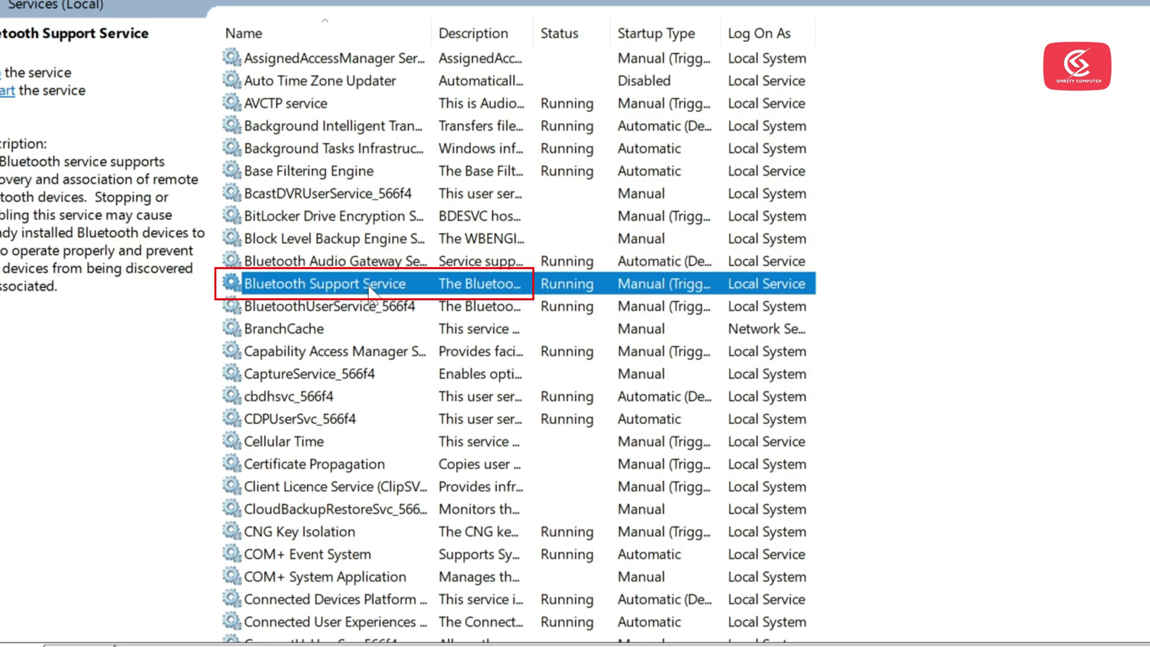
right_click(372, 292)
left_click(441, 516)
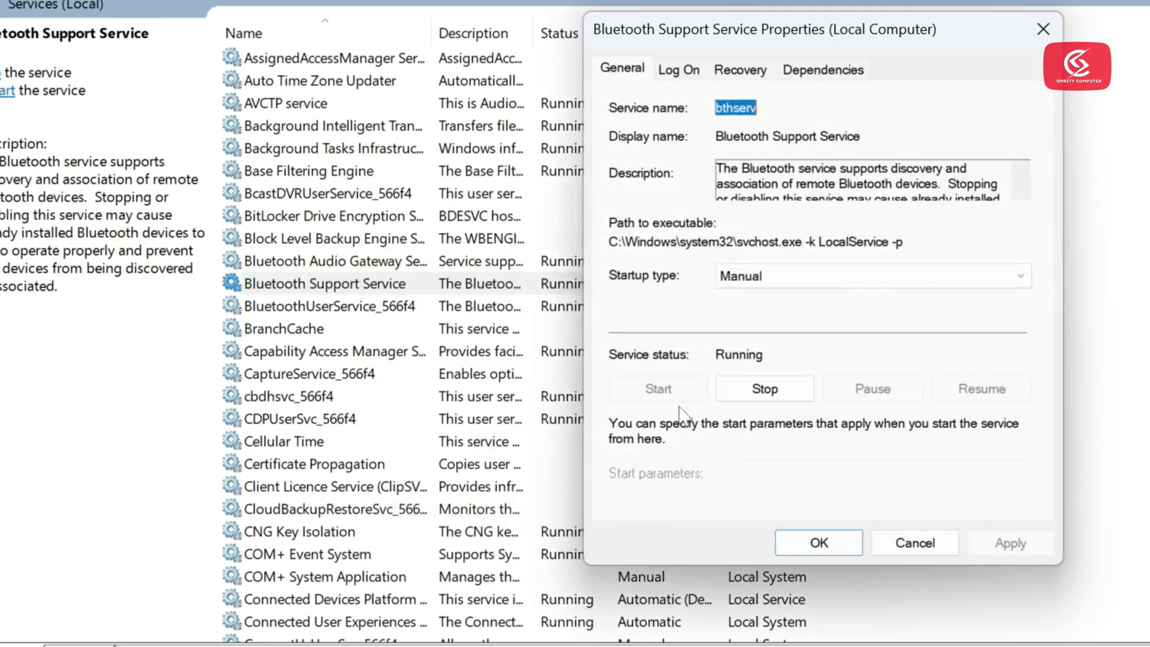
left_click(781, 281)
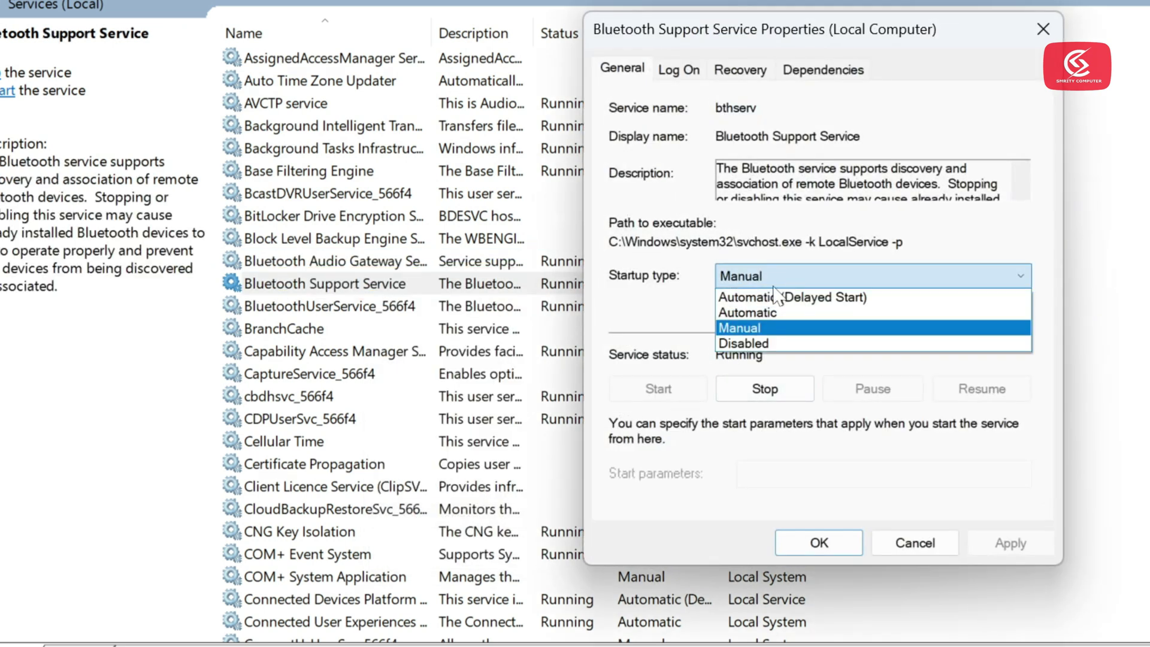
left_click(778, 294)
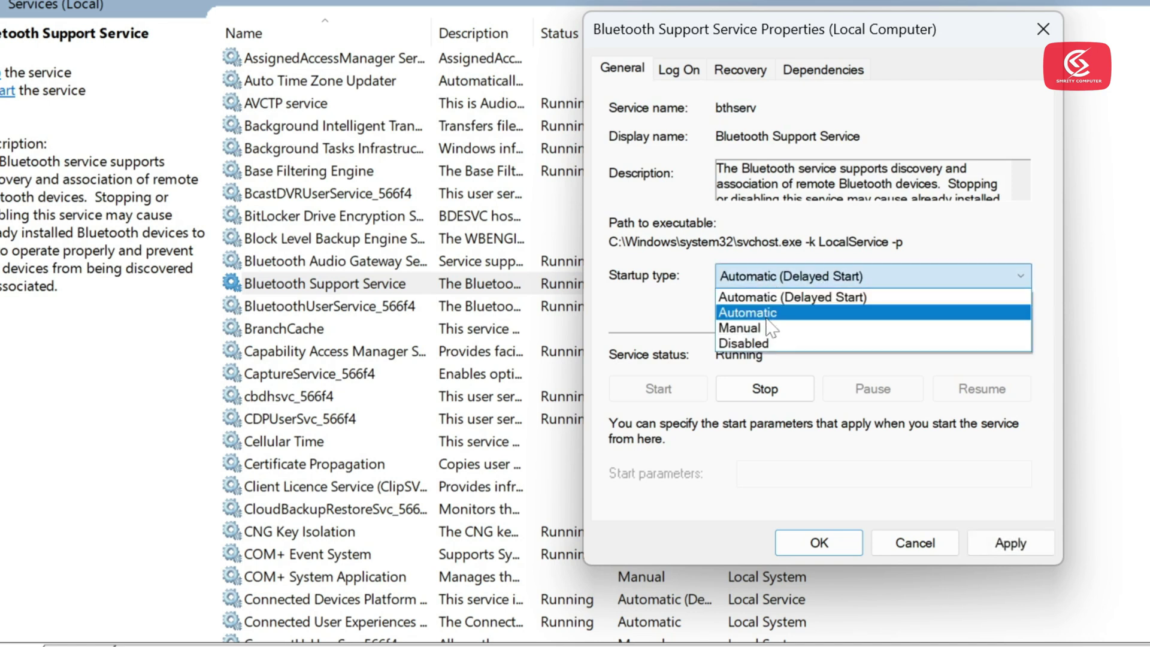
left_click(772, 310)
left_click(821, 544)
left_click(561, 268)
left_click(546, 288)
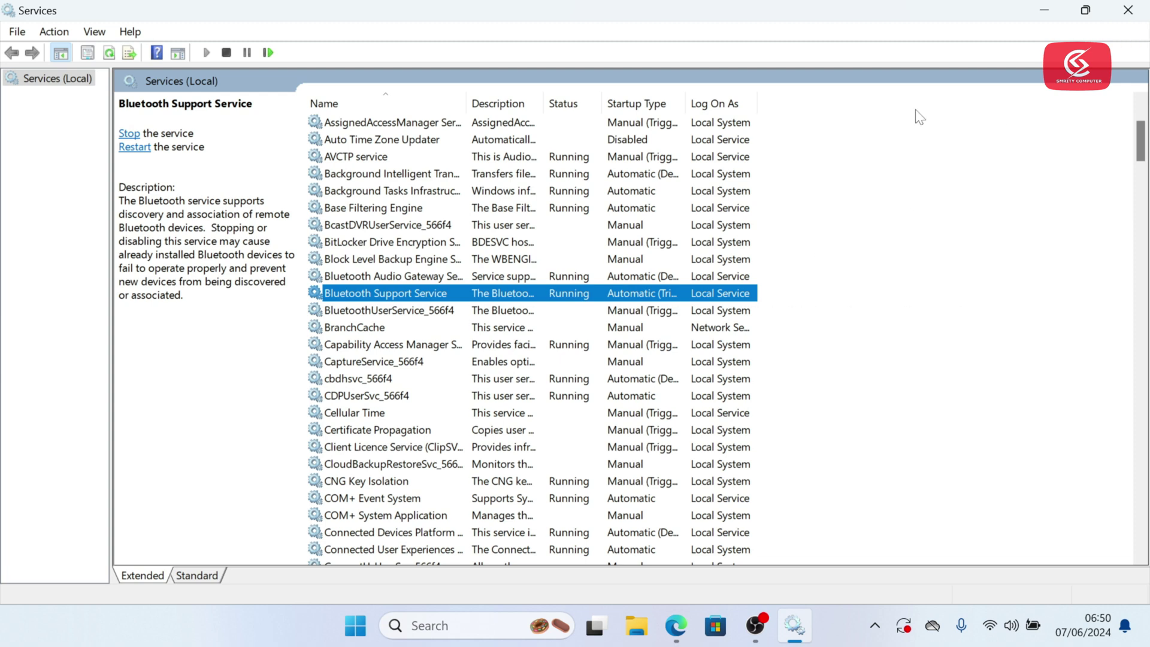
- Close Services, refresh the desktop, and restart the PC from the Start menu
left_click(1127, 11)
right_click(504, 210)
left_click(555, 326)
left_click(387, 621)
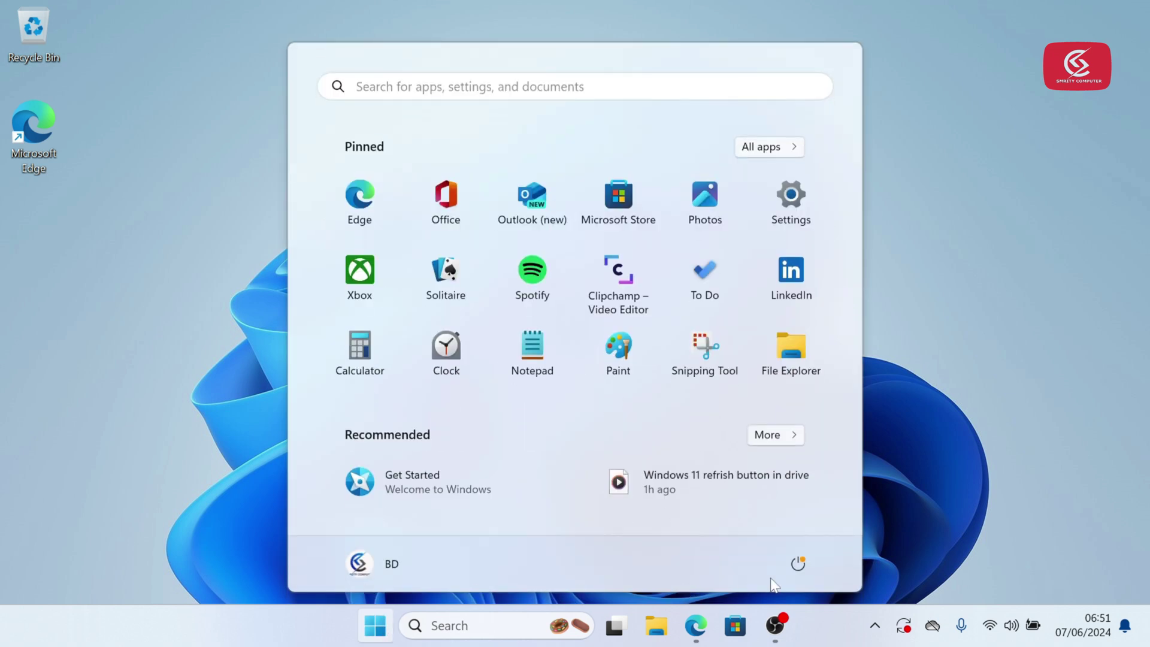
left_click(799, 563)
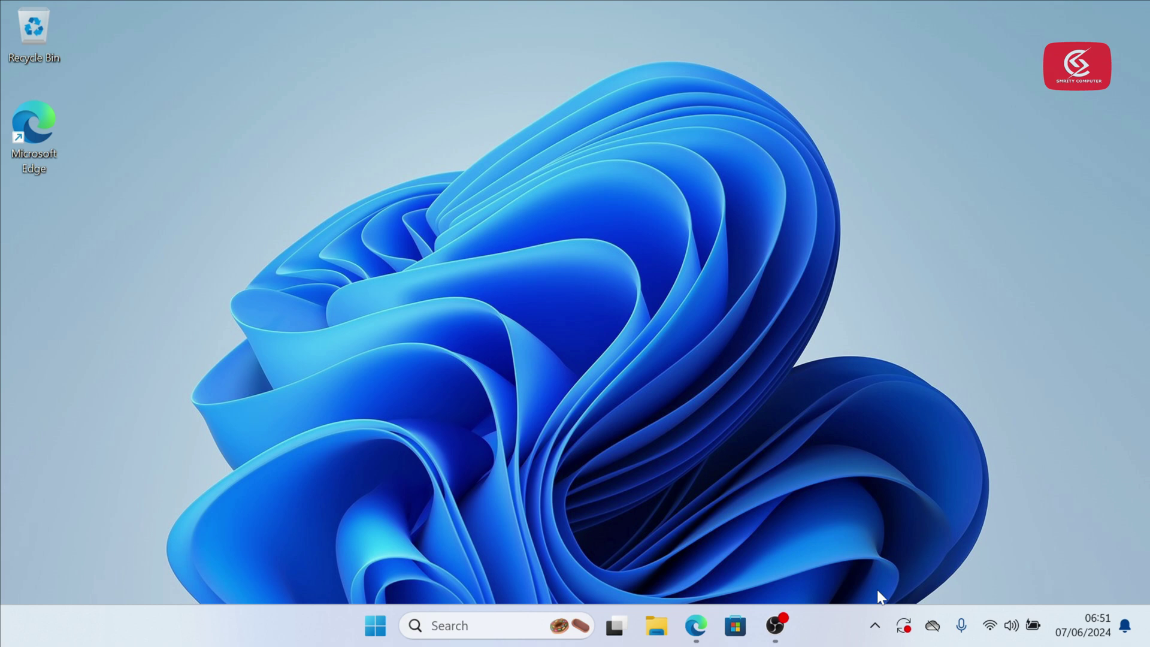
- Go to Bluetooth device settings through the Bluetooth icon in the system tray
left_click(874, 626)
right_click(899, 583)
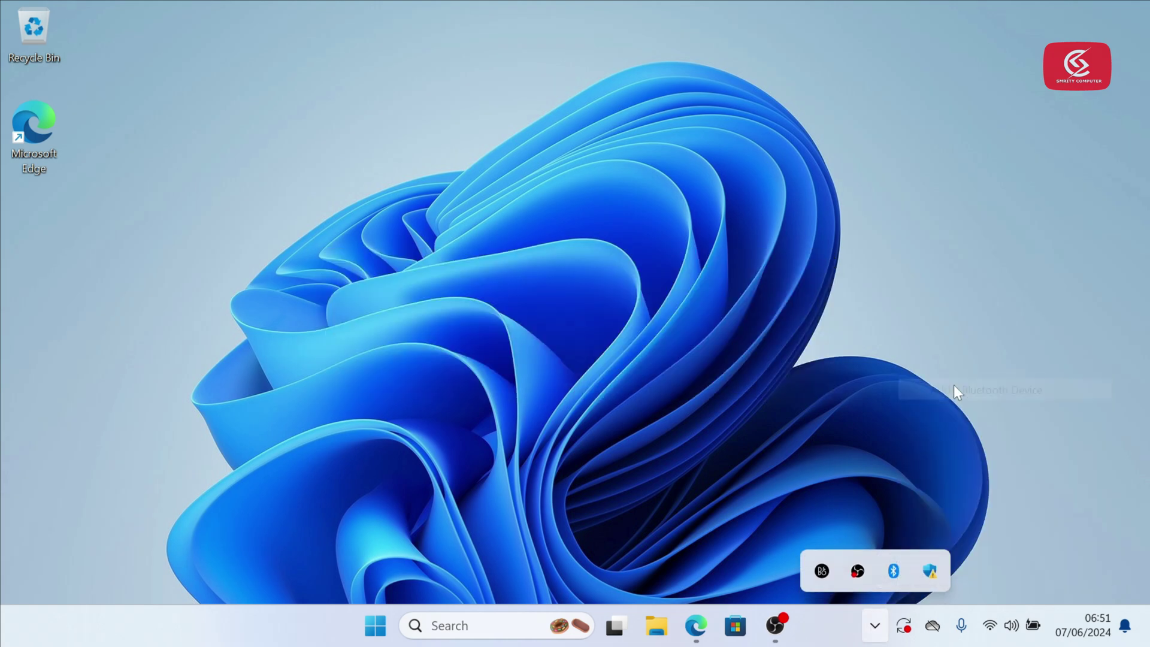
left_click(952, 391)
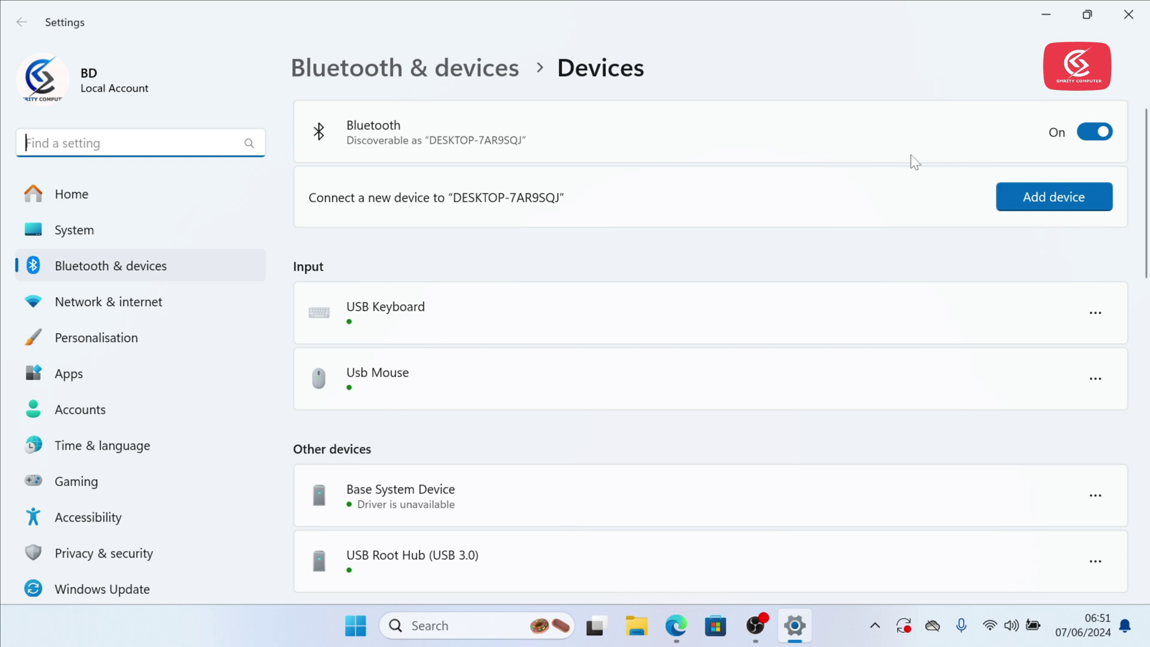
- Confirm Bluetooth is on with devices listed, then close the Settings window
left_click(914, 161)
left_click(1128, 15)
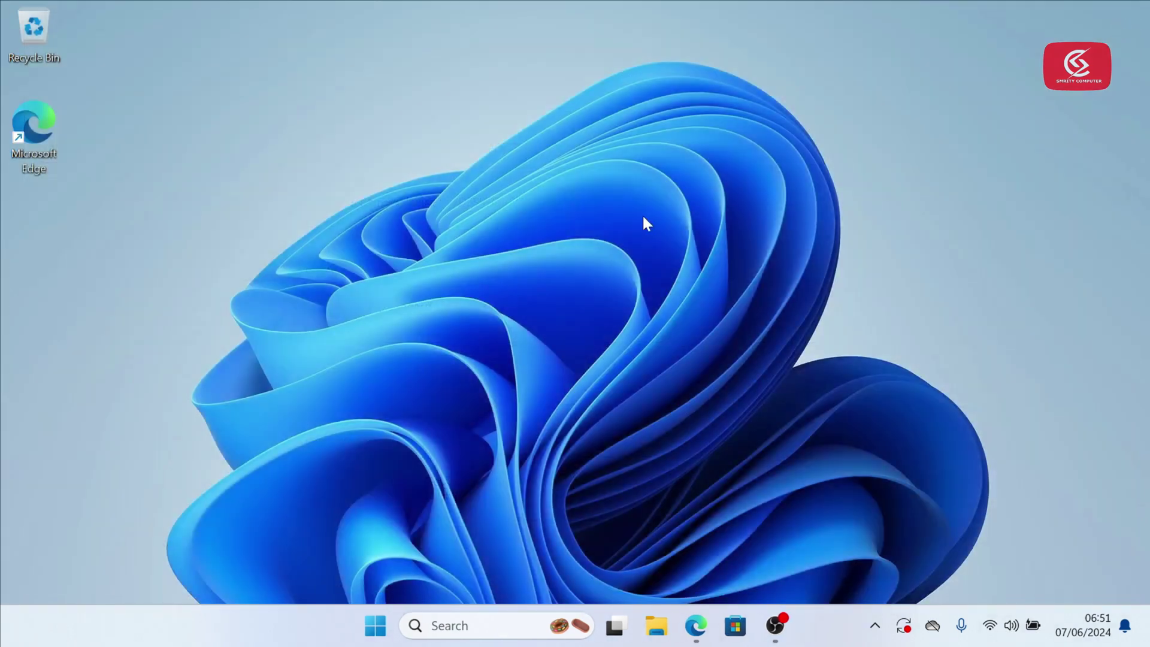